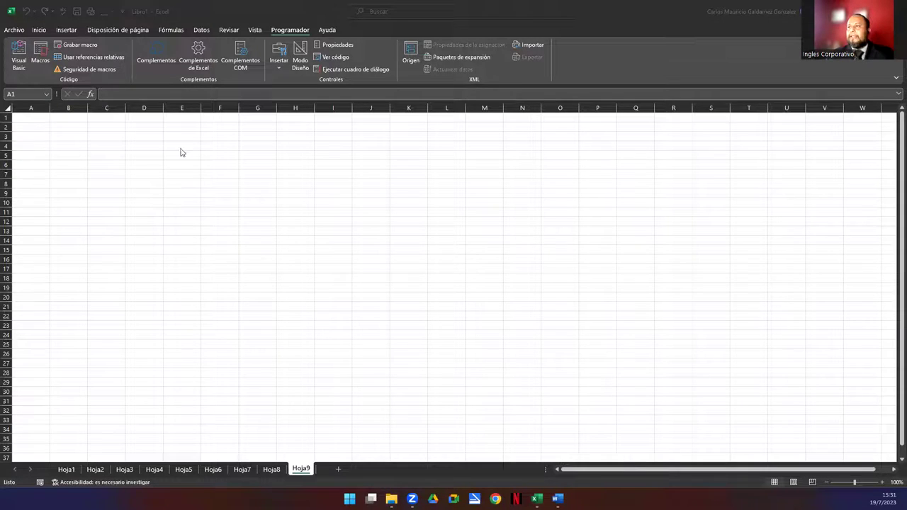
Step: Open Archivo > Opciones on the Barra de herramientas de acceso rápido page
{"action": "left_click", "coordinate": [124, 13]}
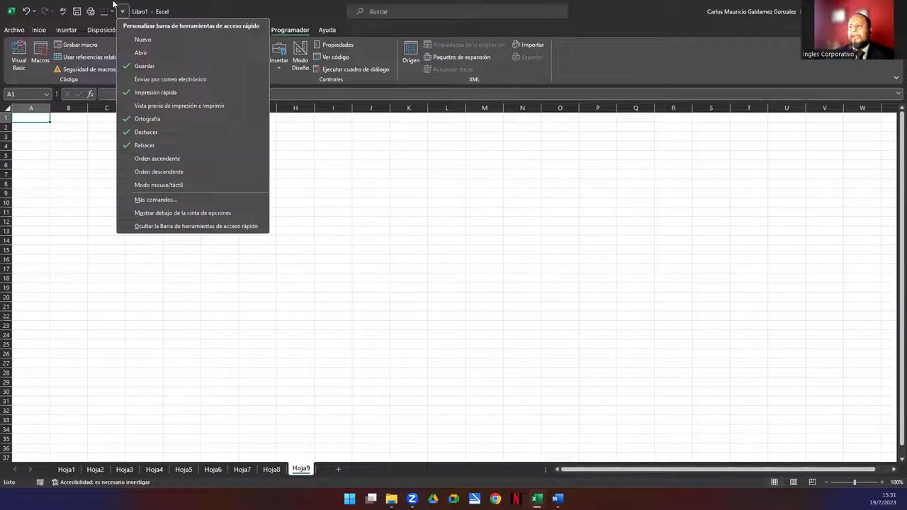
{"action": "left_click", "coordinate": [201, 11]}
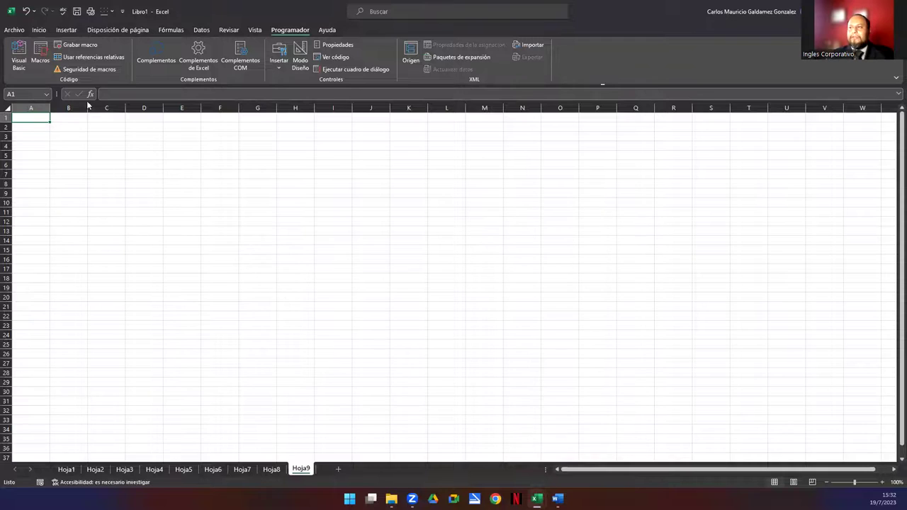
{"action": "left_click", "coordinate": [21, 32]}
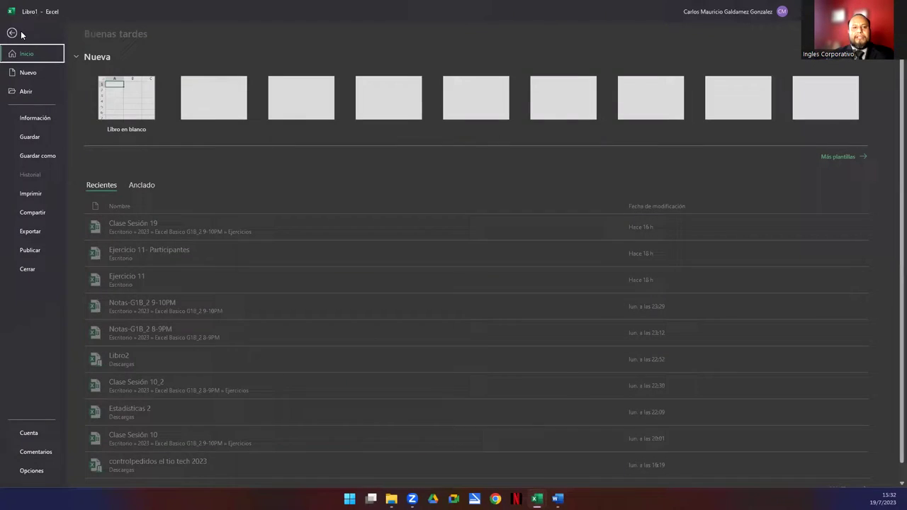
{"action": "left_click", "coordinate": [33, 470]}
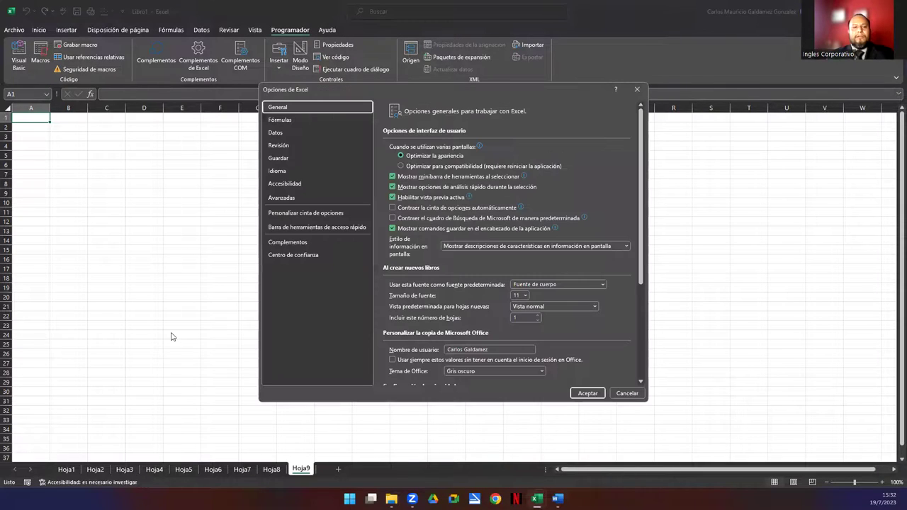
{"action": "left_click", "coordinate": [297, 228]}
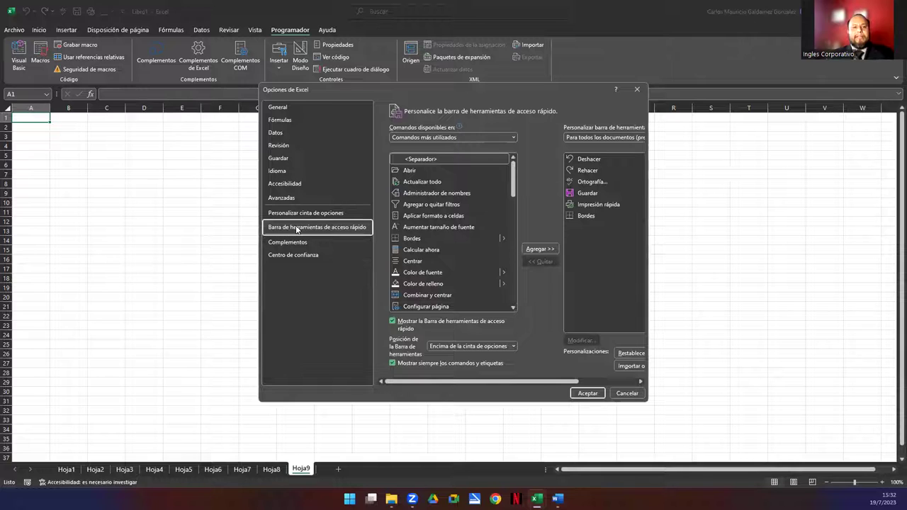
Step: Set 'Comandos disponibles en' to Macros and select Factura01 in the macro list
{"action": "left_click", "coordinate": [410, 138]}
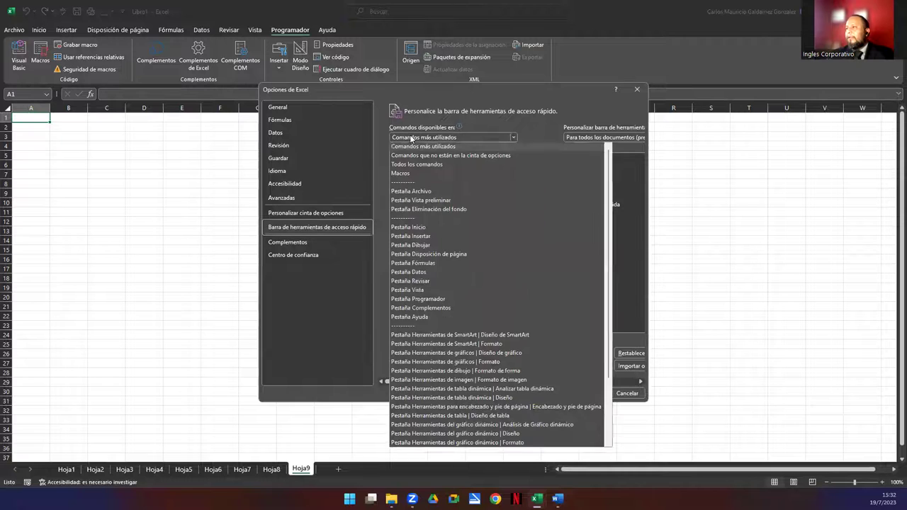
{"action": "left_click", "coordinate": [416, 175]}
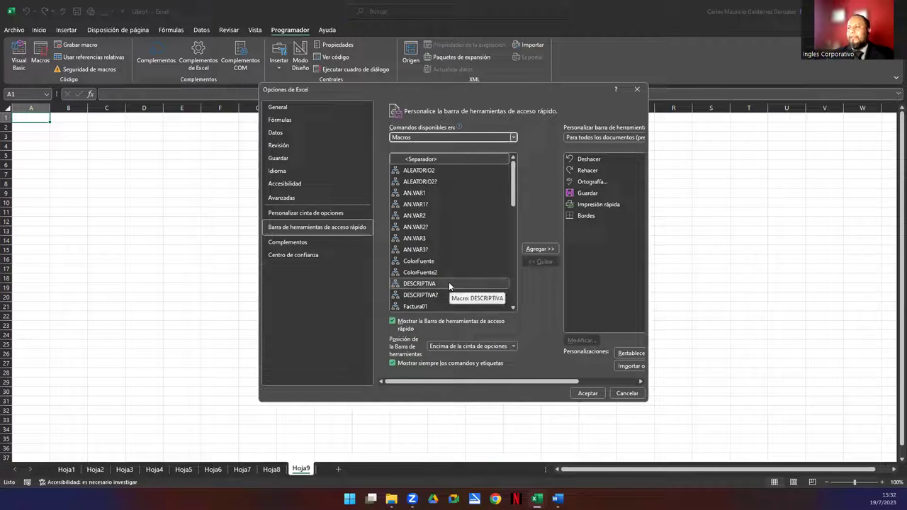
{"action": "mouse_move", "coordinate": [513, 202]}
{"action": "left_mouse_down"}
{"action": "mouse_move", "coordinate": [522, 298]}
{"action": "mouse_move", "coordinate": [517, 180]}
{"action": "left_mouse_up"}
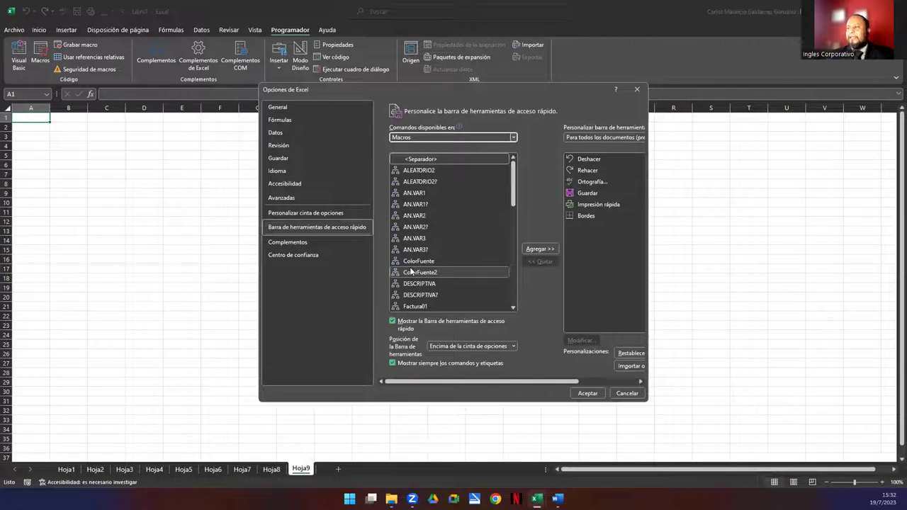
{"action": "left_click", "coordinate": [429, 267]}
{"action": "left_click", "coordinate": [449, 269]}
{"action": "left_click", "coordinate": [443, 306]}
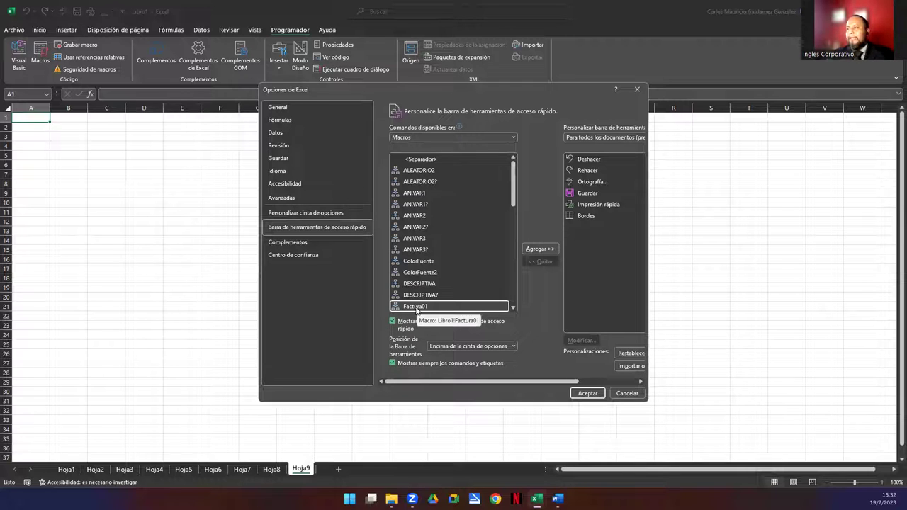
{"action": "scroll", "coordinate": [513, 192], "scroll_direction": "down", "scroll_amount": 2}
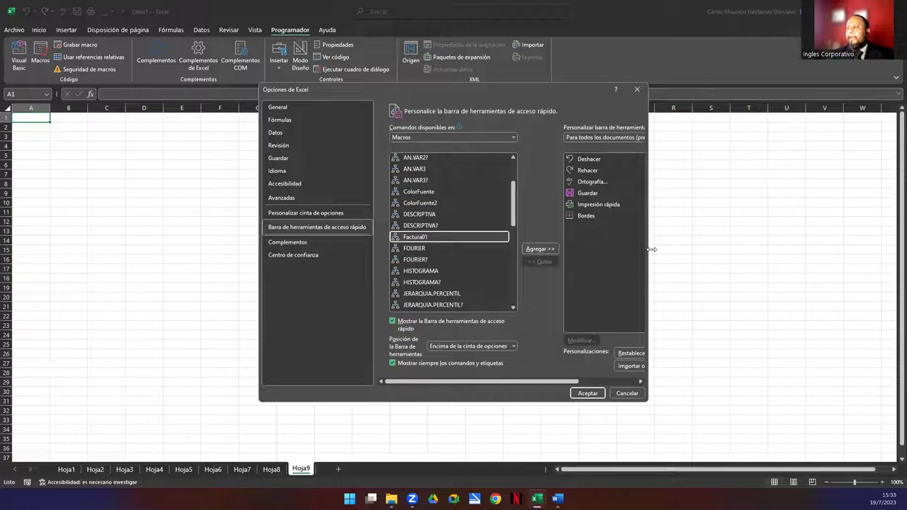
Step: Widen the Options dialog and add Factura01 to the toolbar list with Agregar >>
{"action": "left_click_drag", "start_coordinate": [648, 249], "coordinate": [735, 249]}
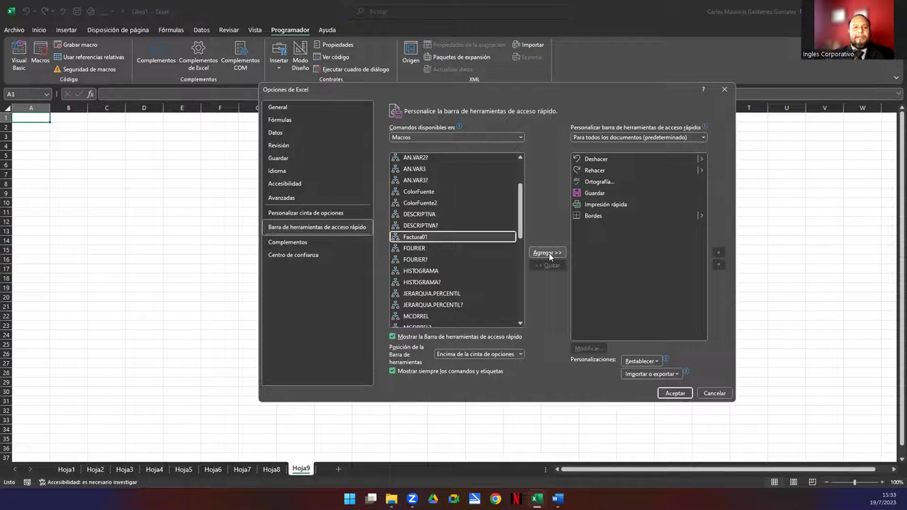
{"action": "left_click", "coordinate": [548, 253]}
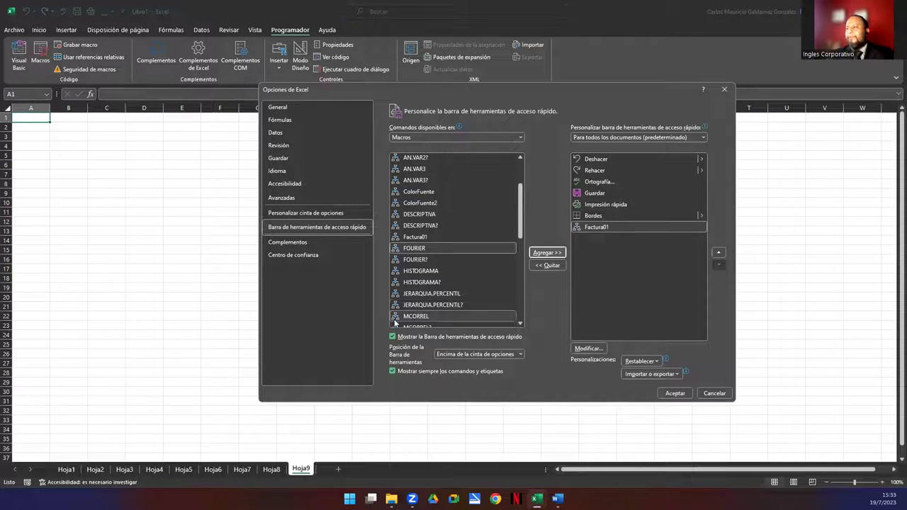
Step: Through Modificar, rename Factura01's display name to m_Factura and give it a new icon
{"action": "left_click", "coordinate": [587, 348]}
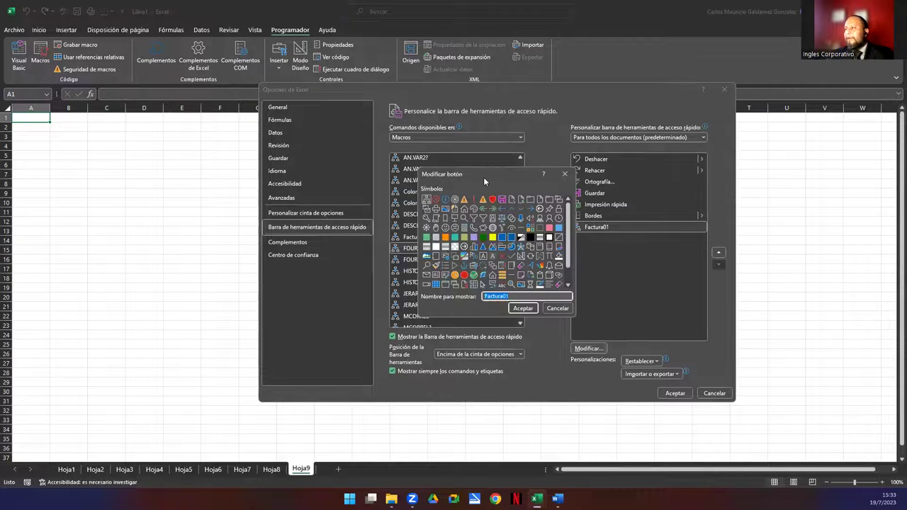
{"action": "left_click_drag", "start_coordinate": [484, 177], "coordinate": [386, 186]}
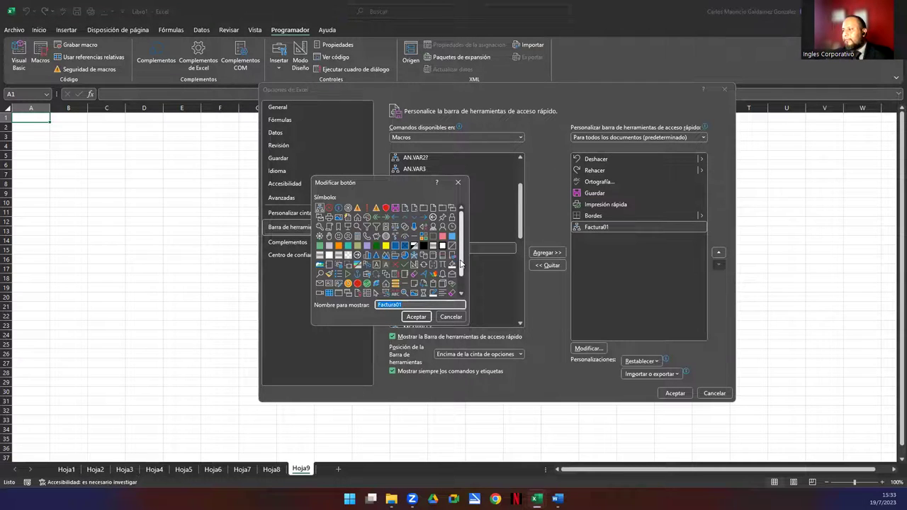
{"action": "left_click", "coordinate": [462, 293]}
{"action": "left_click", "coordinate": [462, 293]}
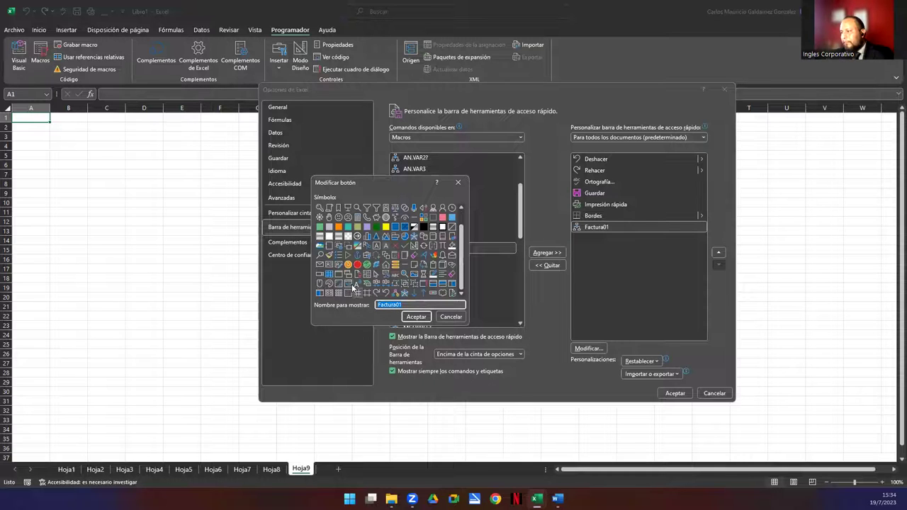
{"action": "scroll", "coordinate": [402, 267], "scroll_direction": "up", "scroll_amount": 1}
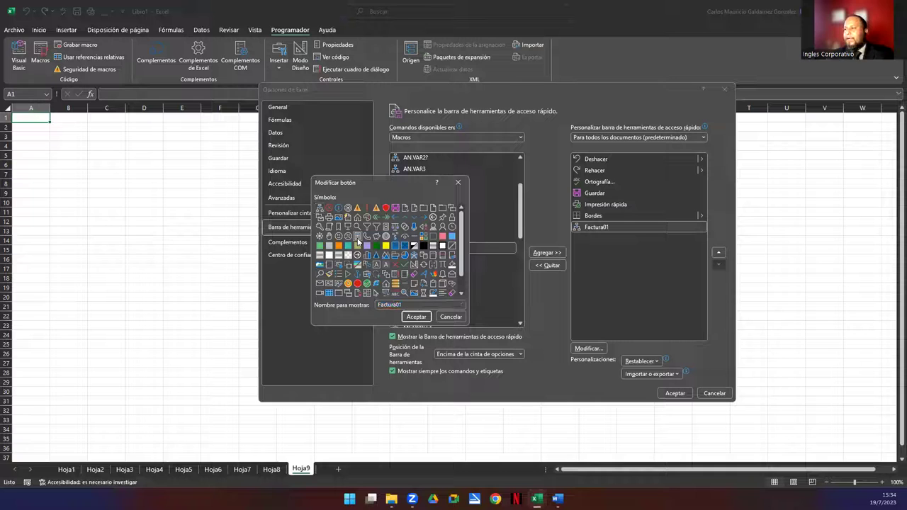
{"action": "left_click", "coordinate": [409, 305]}
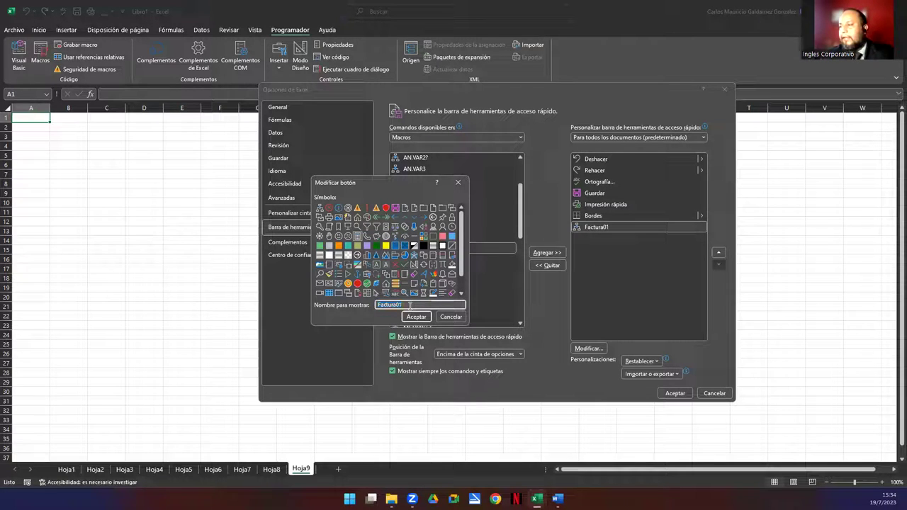
{"action": "key", "text": "BackSpace"}
{"action": "key", "text": "BackSpace"}
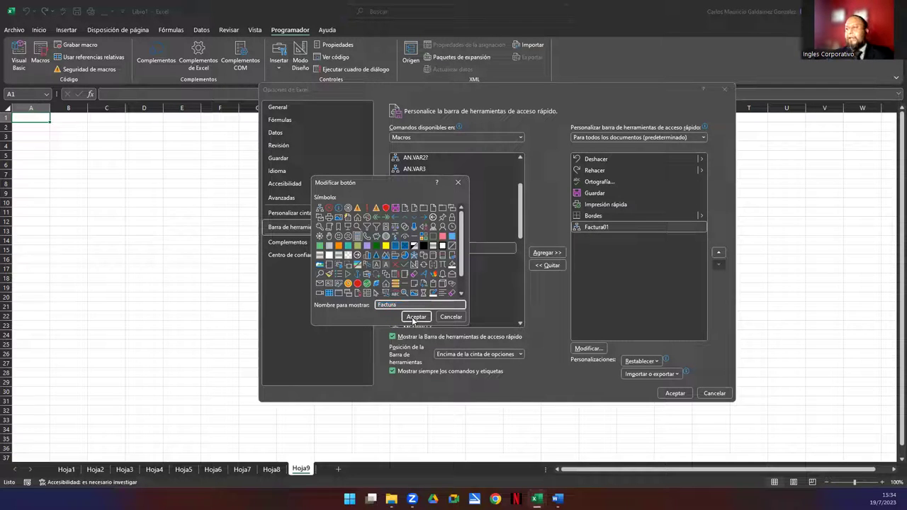
{"action": "double_click", "coordinate": [377, 304]}
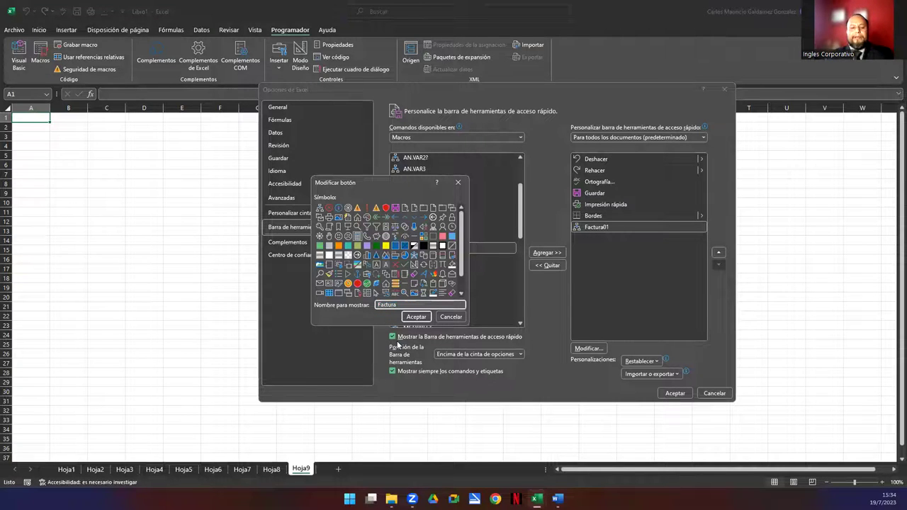
{"action": "key", "text": "Home"}
{"action": "type", "text": "m_"}
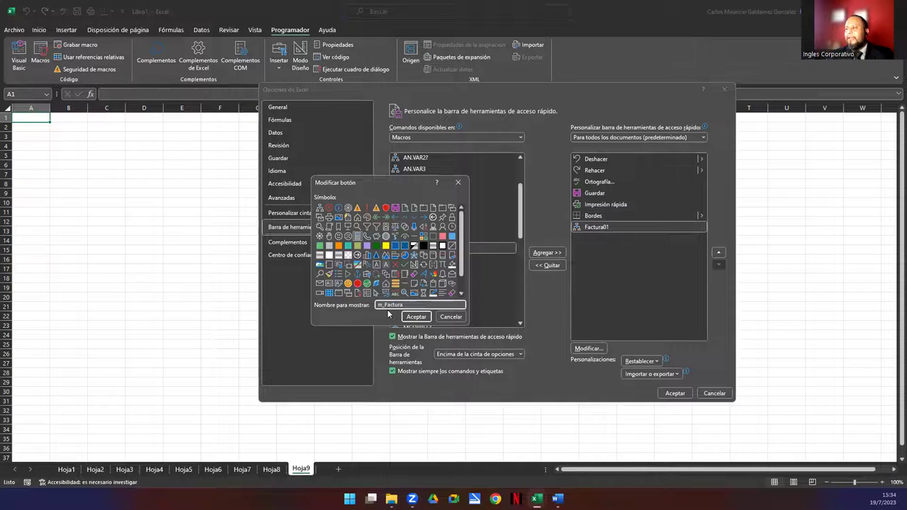
{"action": "left_click", "coordinate": [357, 238]}
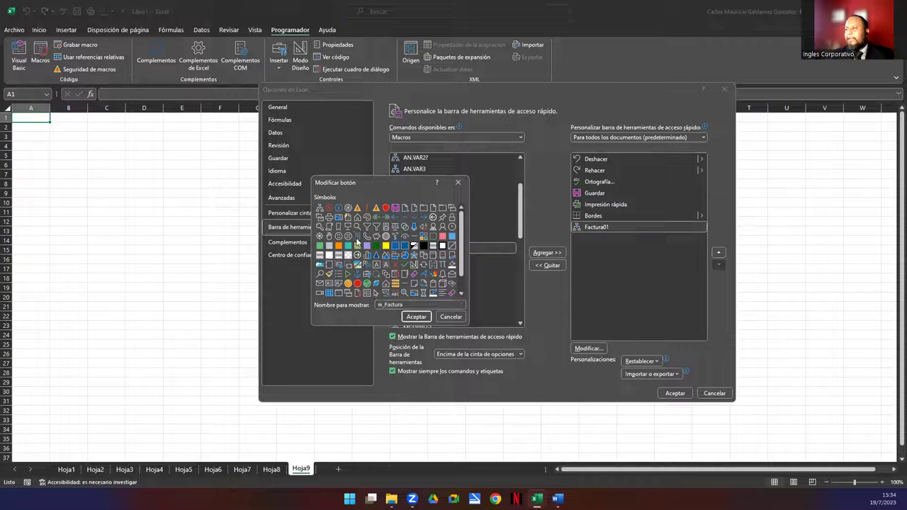
{"action": "left_click", "coordinate": [424, 320]}
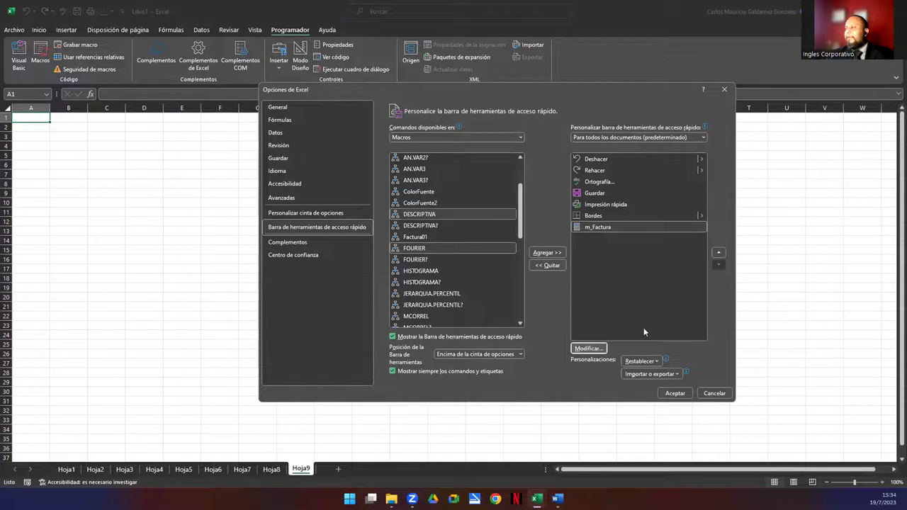
Step: Accept Opciones de Excel so the m_Factura button lands on the Quick Access Toolbar
{"action": "left_click", "coordinate": [674, 398]}
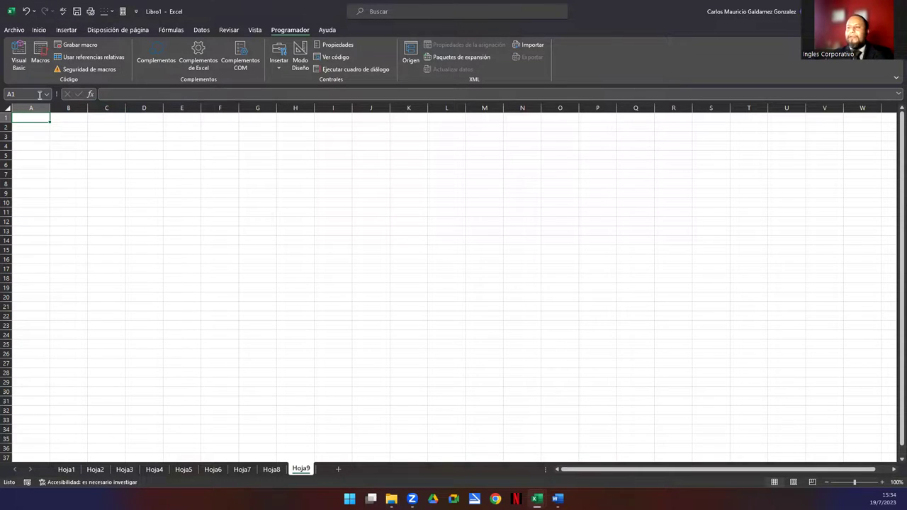
Step: Run the m_Factura button to build the Factura Comercial invoice on Hoja9
{"action": "left_click", "coordinate": [124, 12]}
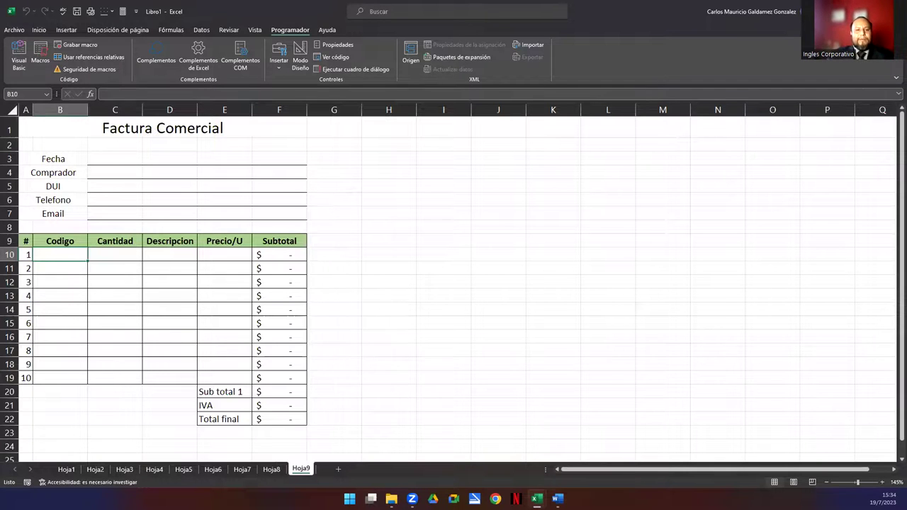
{"action": "key", "text": "alt+F11"}
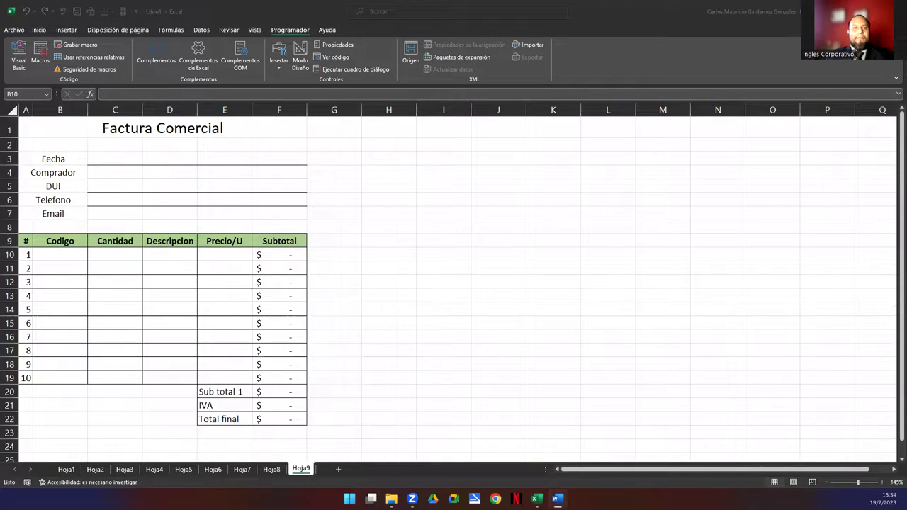